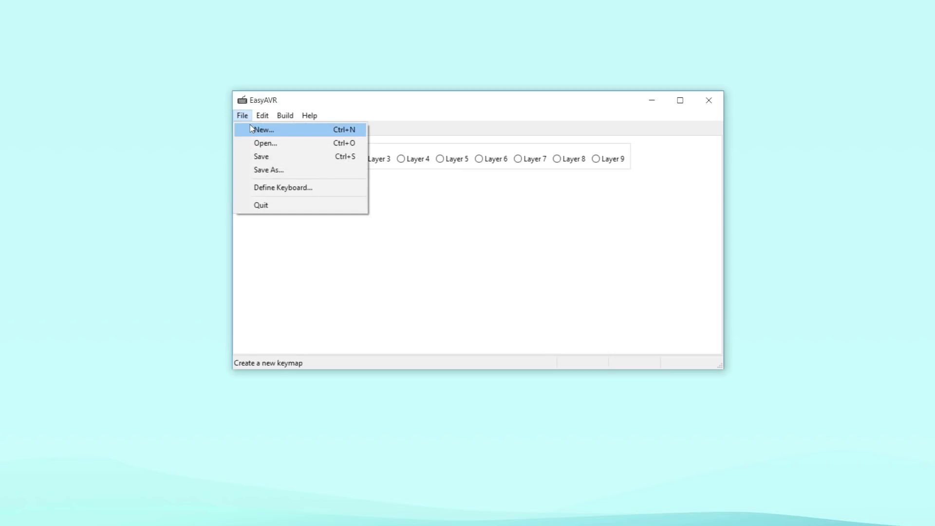
# - Create a new keyboard layout for the GH60 (Satan) hardware with the POKER layout customization
pyautogui.click(263, 130)
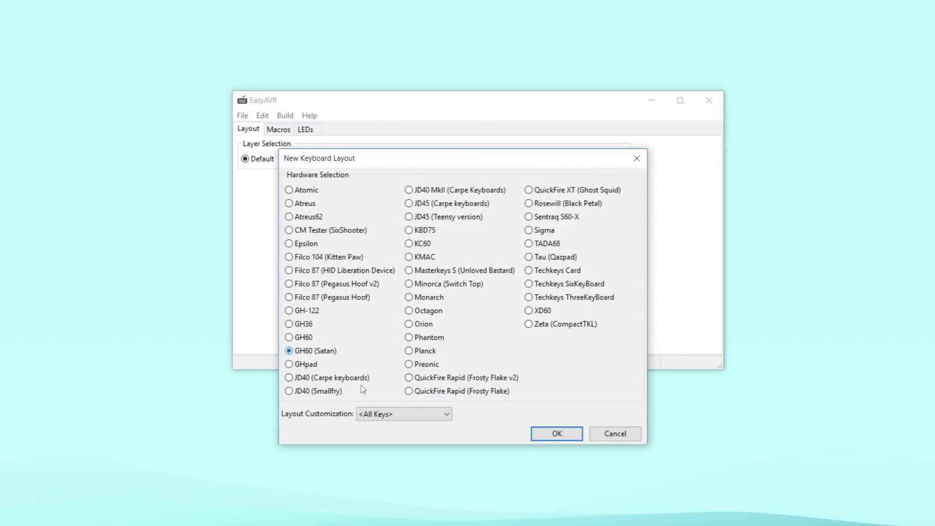
pyautogui.click(404, 414)
pyautogui.click(390, 454)
pyautogui.click(558, 433)
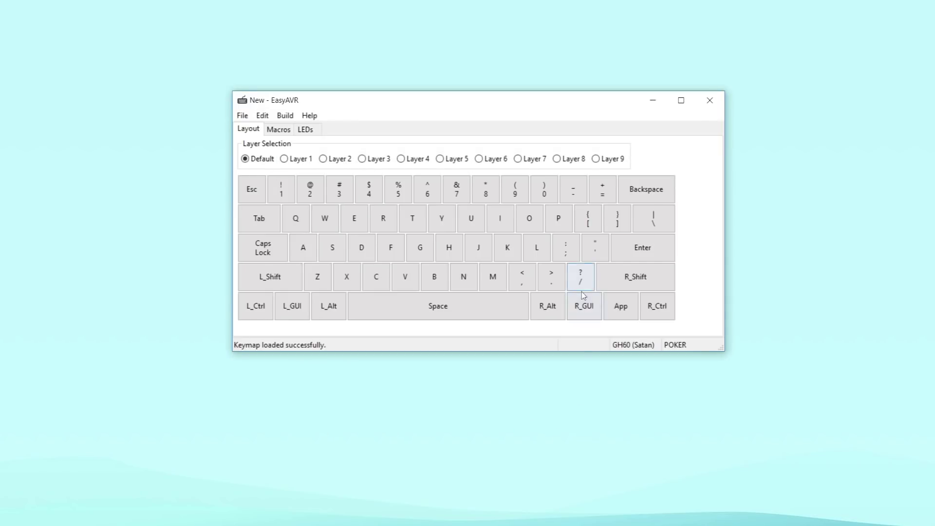
# - Assign the Fn 1 scancode to the R_GUI key on the Default layer
pyautogui.doubleClick(583, 298)
pyautogui.click(550, 394)
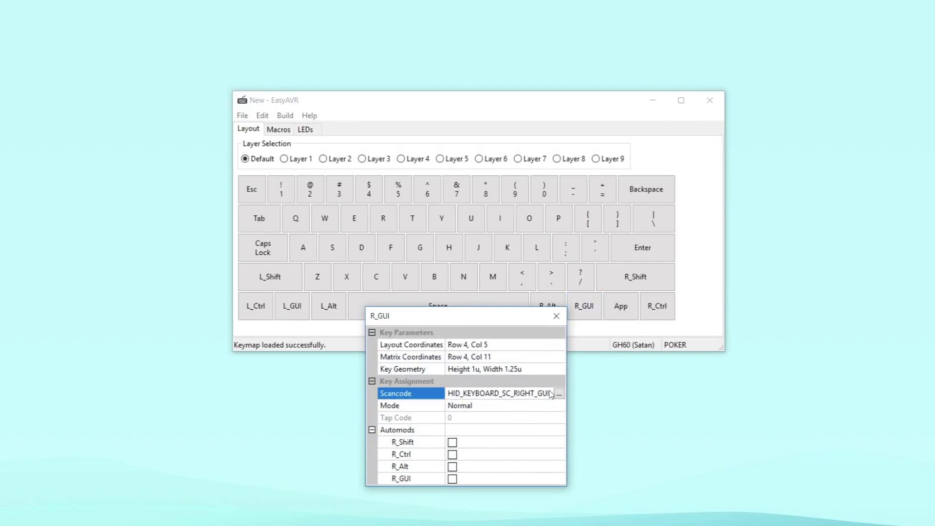
pyautogui.click(560, 397)
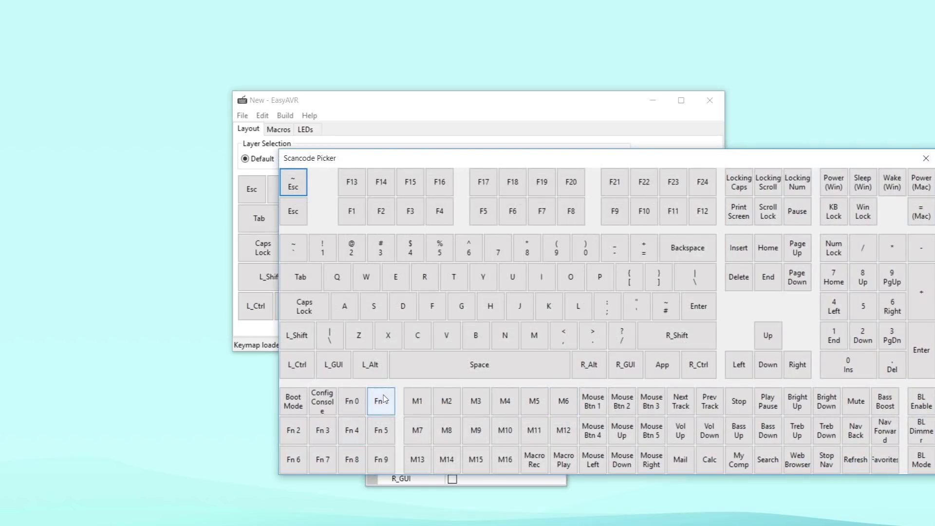
pyautogui.click(385, 398)
pyautogui.click(556, 315)
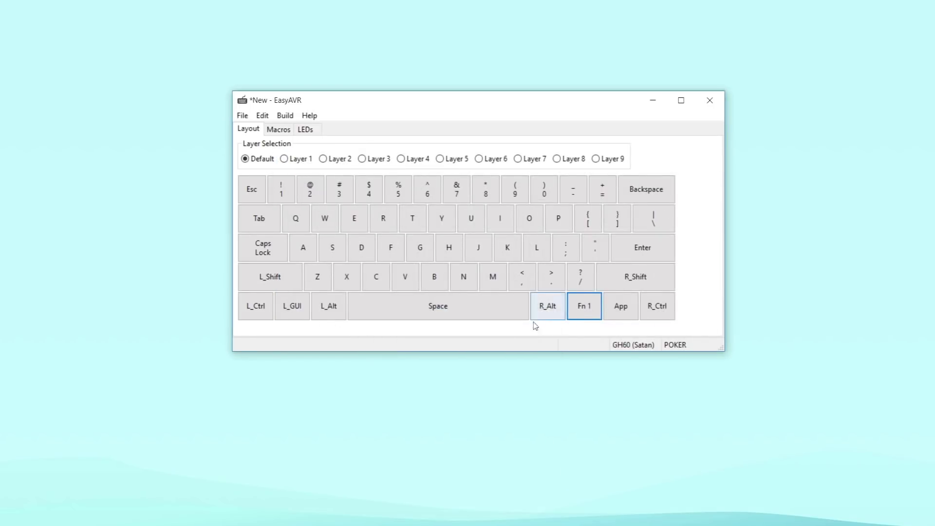
# - On Layer 1, assign the Up arrow scancode to the W key position
pyautogui.click(286, 162)
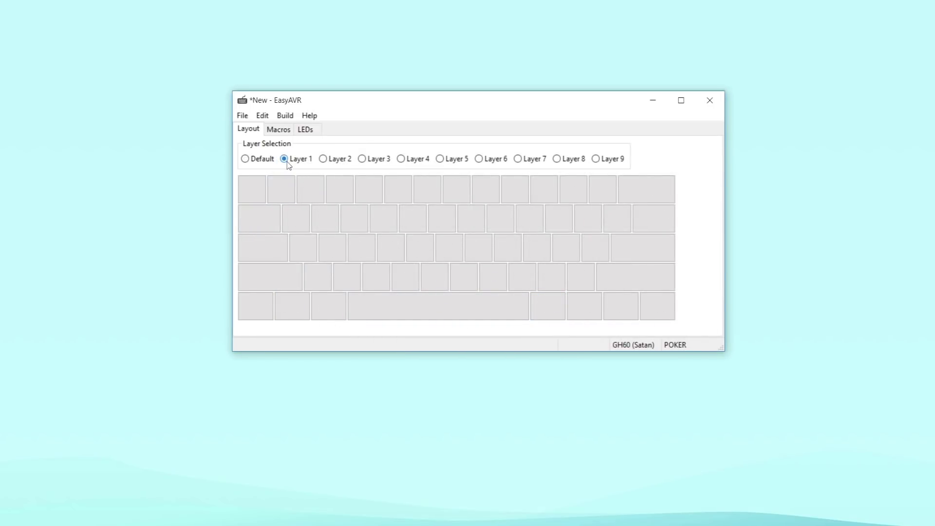
pyautogui.click(326, 223)
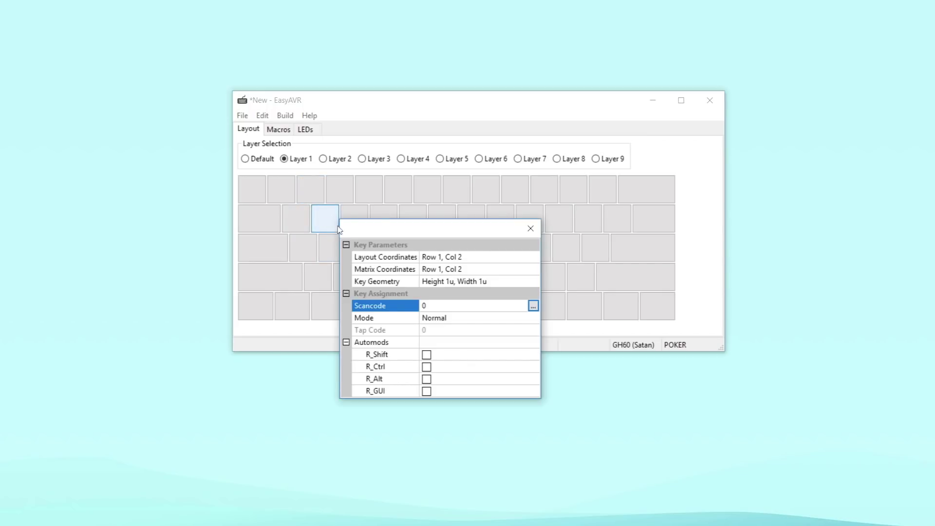
pyautogui.click(533, 305)
pyautogui.click(768, 336)
# - Assign the Left, Down and Right arrow scancodes to the A, S and D key positions on Layer 1
pyautogui.click(303, 248)
pyautogui.click(514, 335)
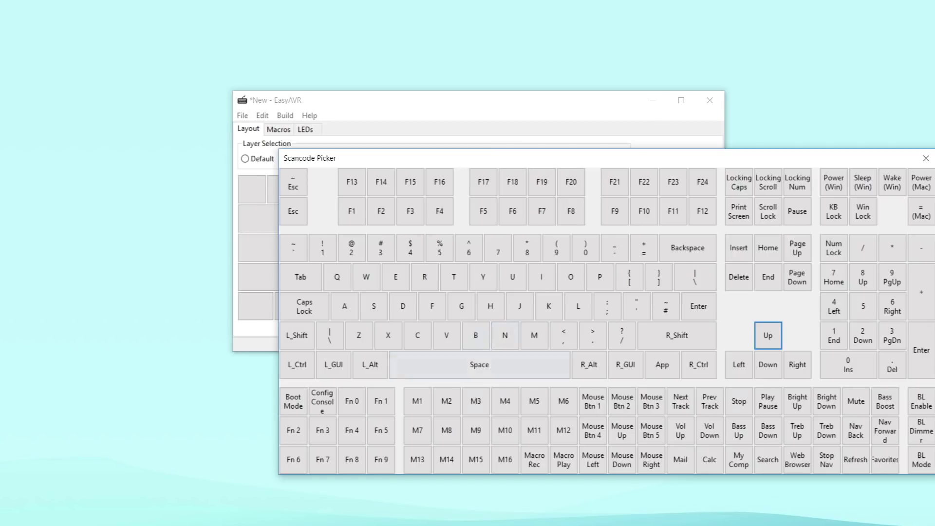
pyautogui.click(736, 368)
pyautogui.click(335, 241)
pyautogui.click(541, 335)
pyautogui.click(766, 369)
pyautogui.click(361, 241)
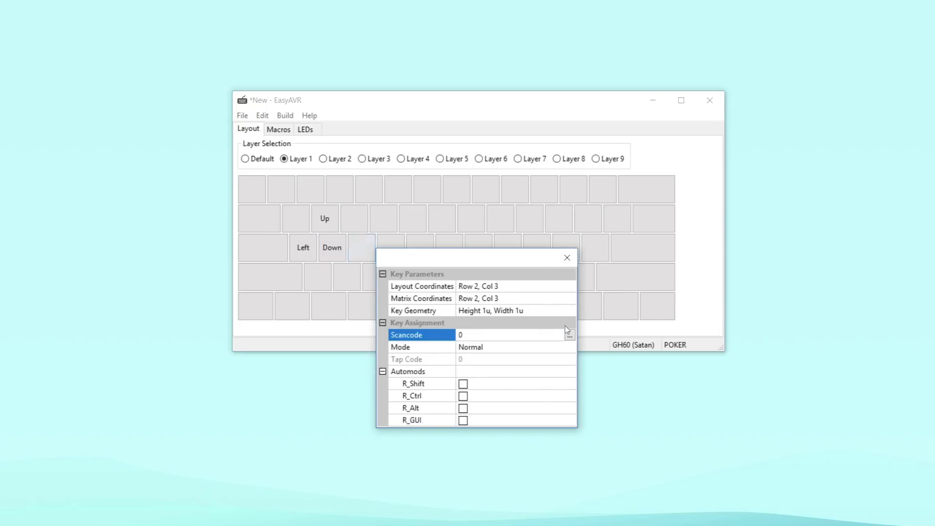
pyautogui.click(569, 335)
pyautogui.click(795, 369)
# - Assign the tilde/backtick scancode to the Esc key position on Layer 1
pyautogui.click(252, 189)
pyautogui.click(569, 335)
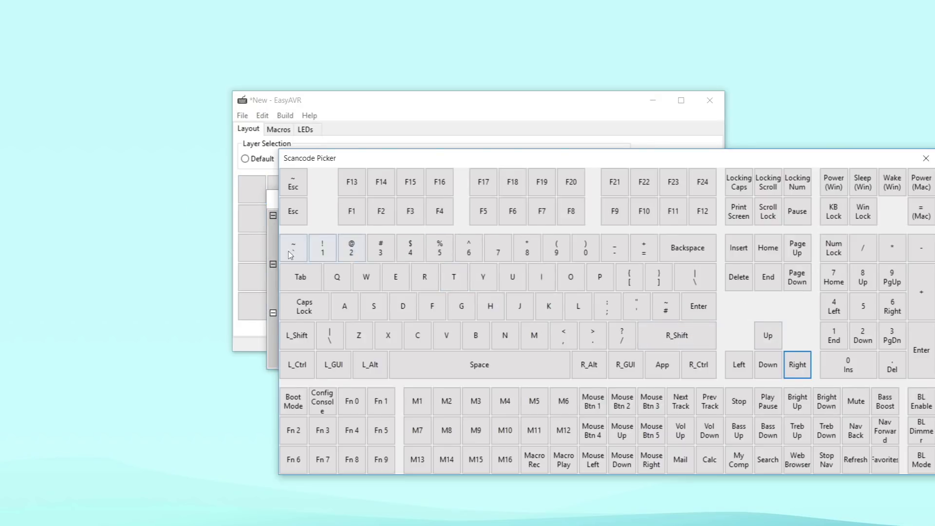
pyautogui.click(293, 248)
# - Assign F1 through F4 to the 1 to 4 number key positions on Layer 1
pyautogui.click(281, 189)
pyautogui.click(489, 275)
pyautogui.click(352, 210)
pyautogui.click(310, 189)
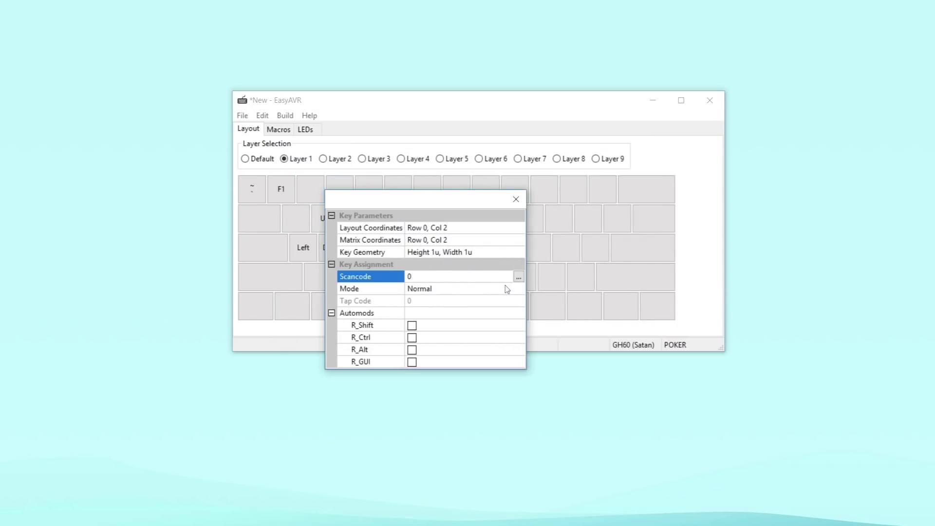
pyautogui.click(518, 276)
pyautogui.click(380, 211)
pyautogui.click(339, 189)
pyautogui.click(547, 276)
pyautogui.click(409, 211)
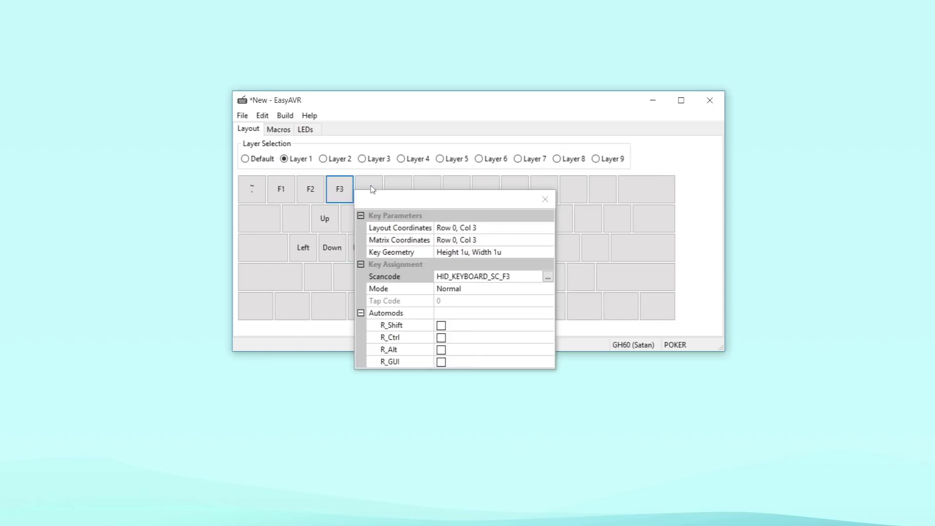
pyautogui.click(368, 189)
pyautogui.click(577, 276)
pyautogui.click(439, 210)
# - Assign F5 through F8 to the 5 to 8 number key positions on Layer 1
pyautogui.click(398, 189)
pyautogui.click(606, 276)
pyautogui.click(469, 211)
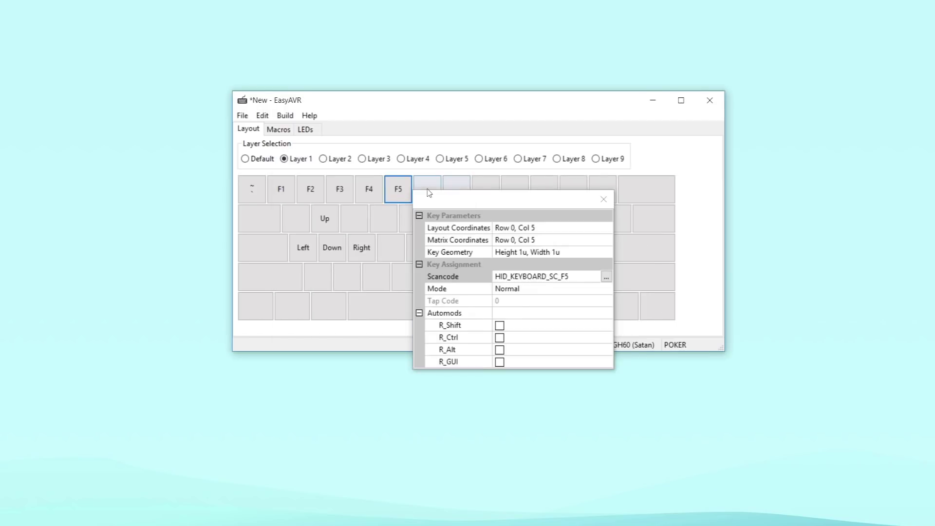
pyautogui.click(427, 189)
pyautogui.click(635, 276)
pyautogui.click(497, 211)
pyautogui.click(457, 189)
pyautogui.click(664, 276)
pyautogui.click(527, 211)
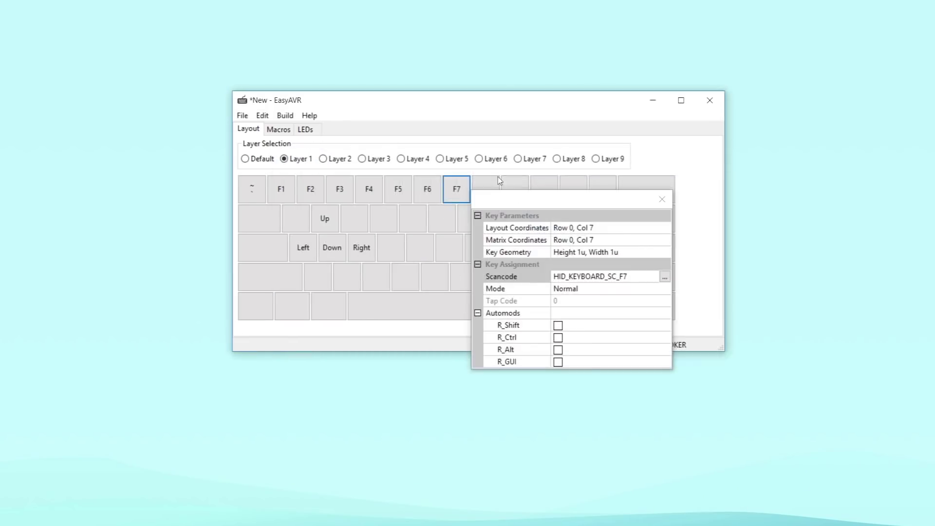
pyautogui.click(486, 189)
pyautogui.click(693, 276)
pyautogui.click(556, 210)
# - Assign F9 through F12 to the 9, 0, minus and equals key positions on Layer 1
pyautogui.click(514, 189)
pyautogui.click(494, 276)
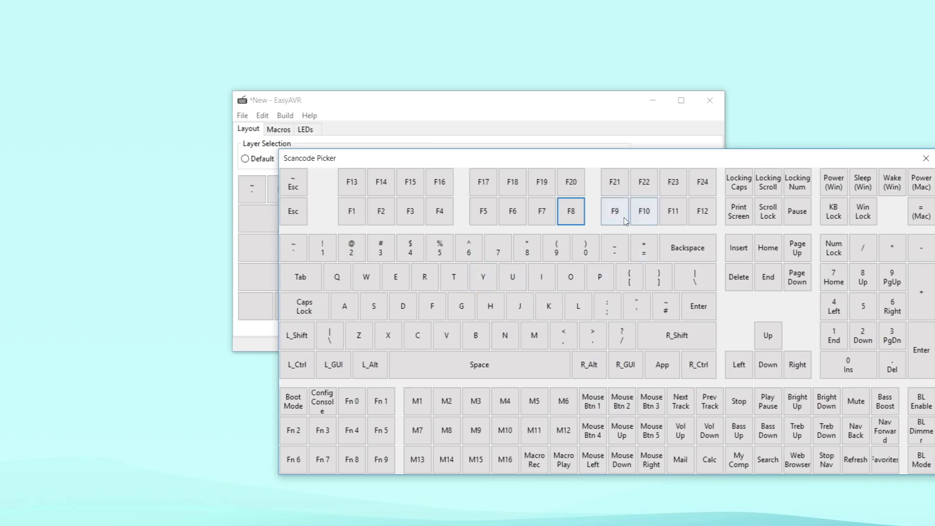
pyautogui.click(614, 211)
pyautogui.click(544, 189)
pyautogui.click(521, 276)
pyautogui.click(643, 211)
pyautogui.click(573, 188)
pyautogui.click(550, 276)
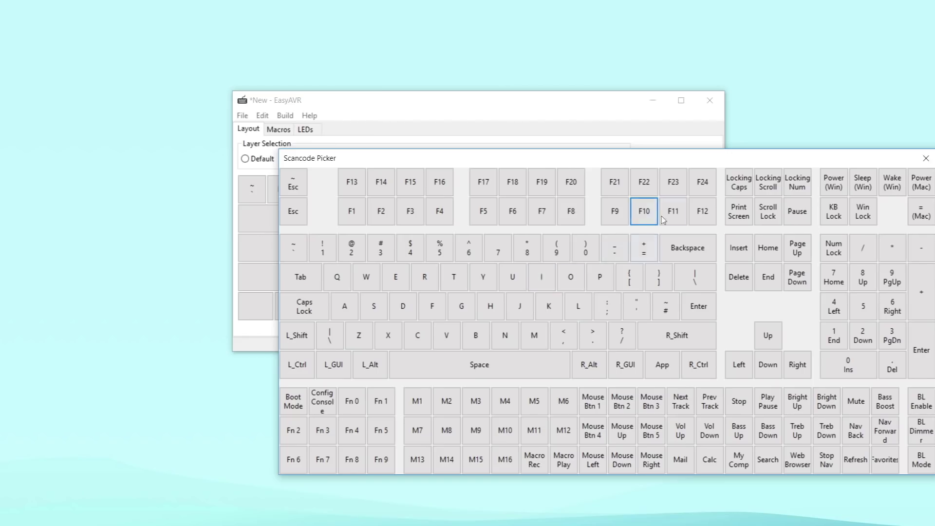
pyautogui.click(672, 211)
pyautogui.click(602, 189)
pyautogui.click(580, 276)
pyautogui.click(702, 210)
pyautogui.click(591, 197)
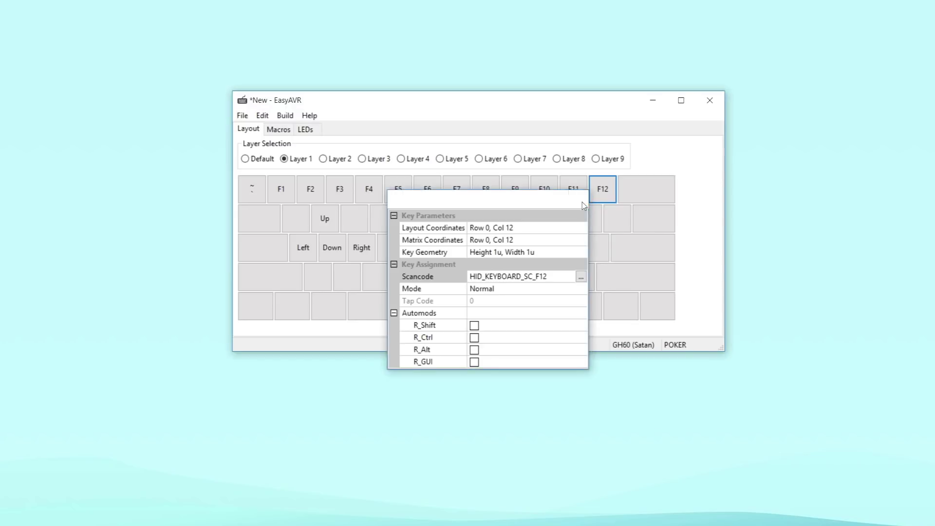
# - Build the keymap firmware, accepting that no key is bound to BOOT mode
pyautogui.click(285, 115)
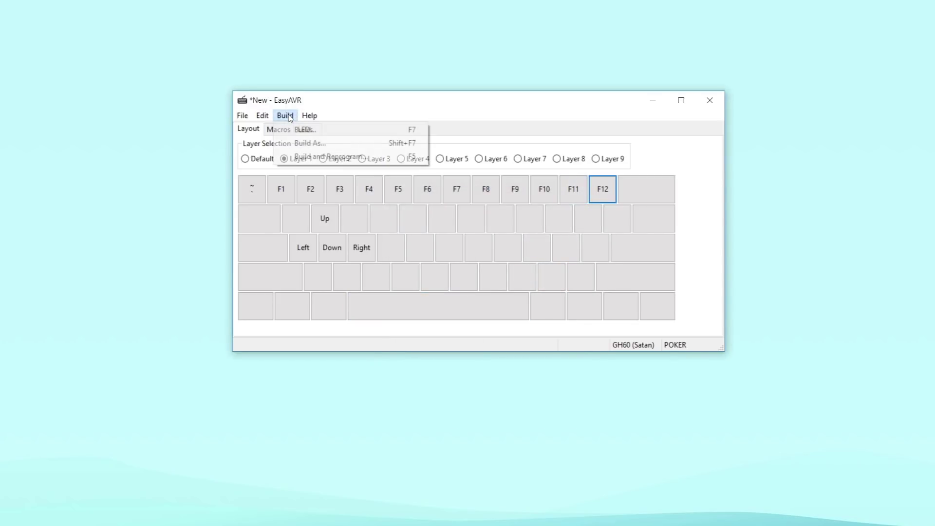
pyautogui.click(289, 130)
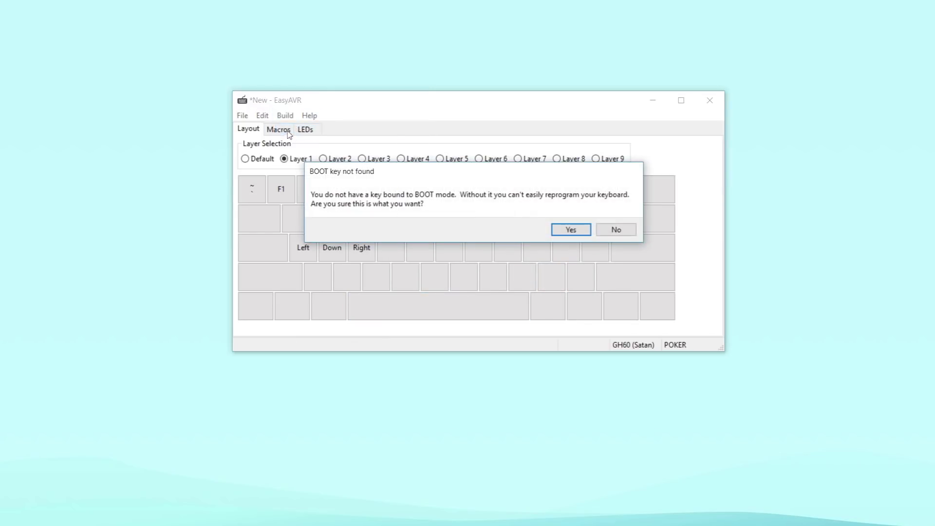
pyautogui.click(572, 231)
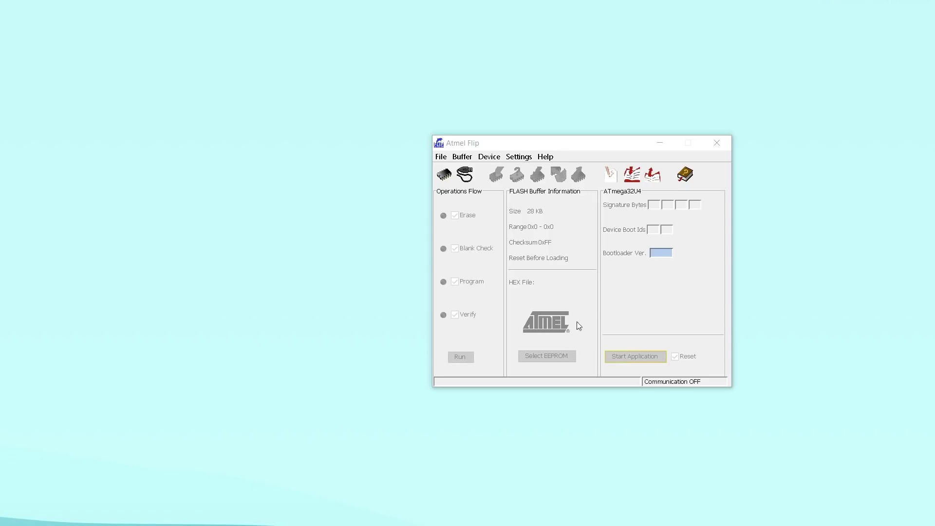
# - In Atmel Flip, set up the ATmega32U4 target device, load gh60.hex from Downloads and start flashing it
pyautogui.click(443, 174)
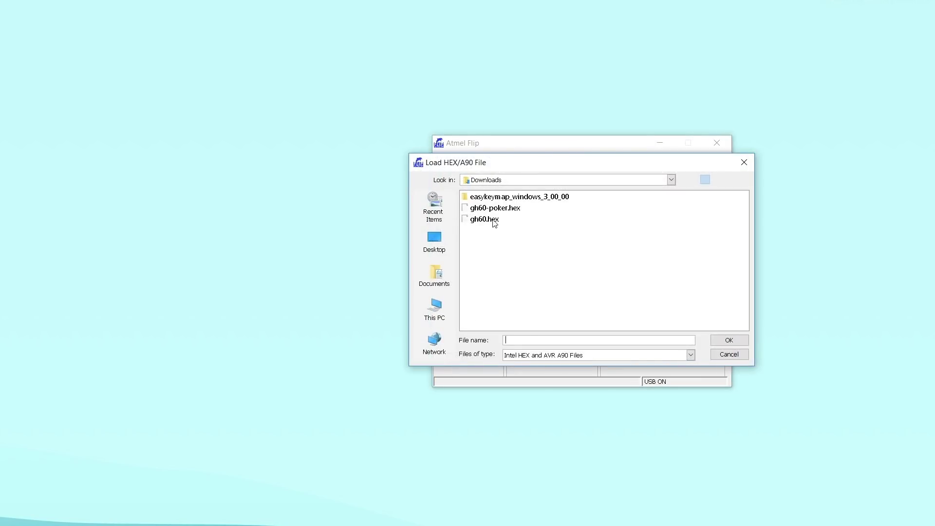
pyautogui.click(494, 220)
pyautogui.click(729, 341)
pyautogui.click(461, 357)
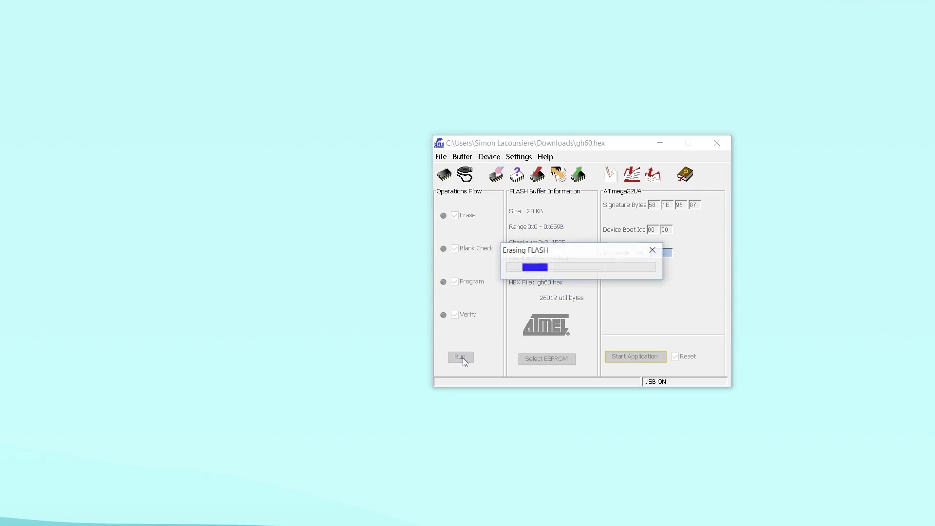